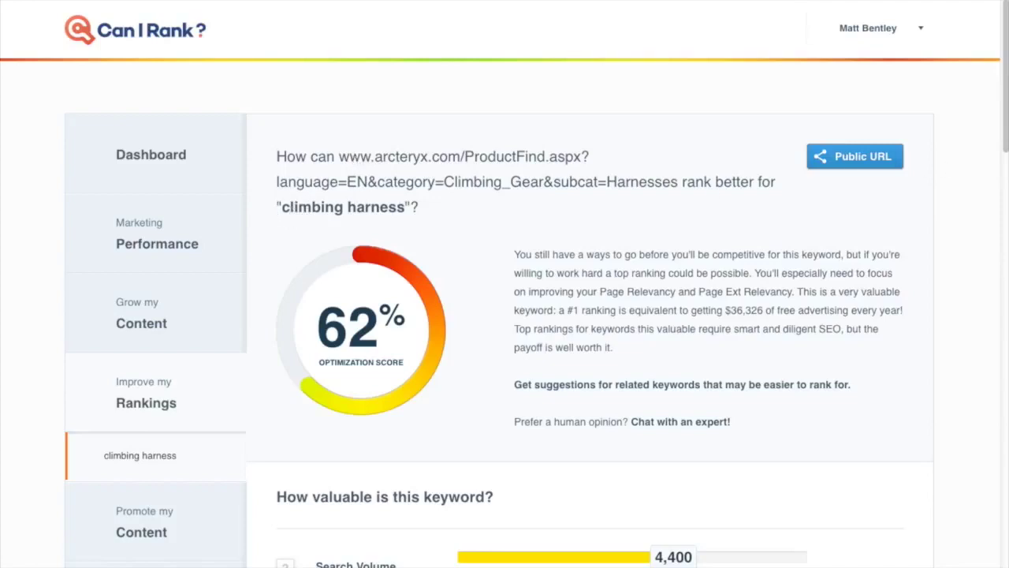
# Read the relevancy and strength metric definitions in the site-versus-competition comparison for "climbing harness".
pyautogui.click(1003, 45)
pyautogui.moveTo(1004, 45); pyautogui.dragTo(1006, 216)
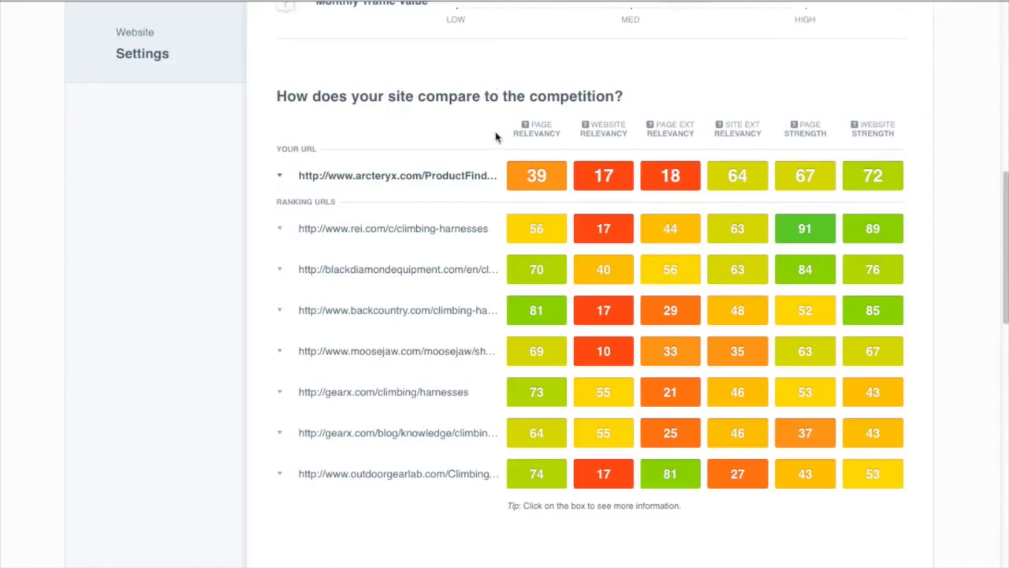
pyautogui.moveTo(536, 134)
pyautogui.scroll(2, 1002, 199)
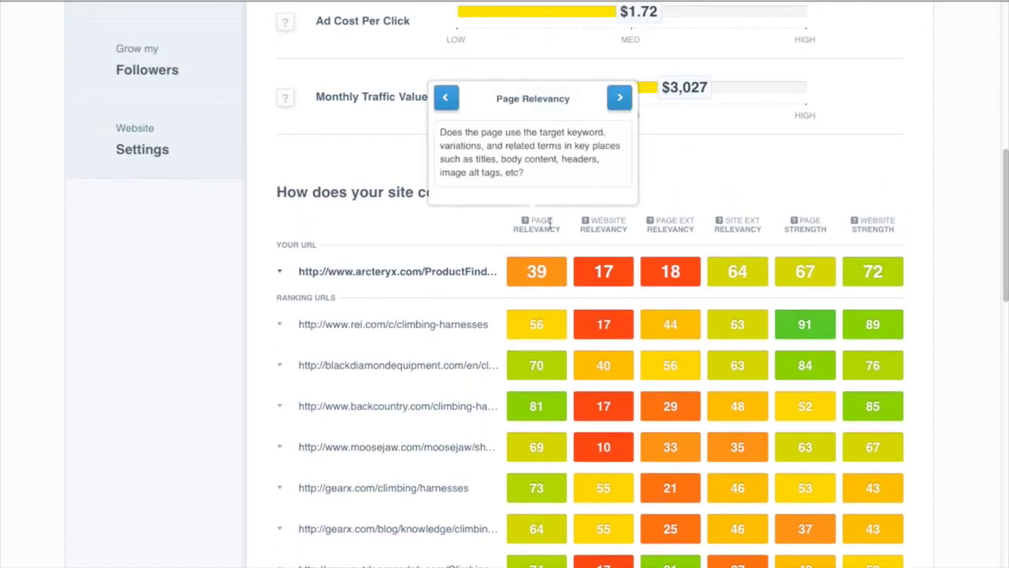
pyautogui.moveTo(593, 224)
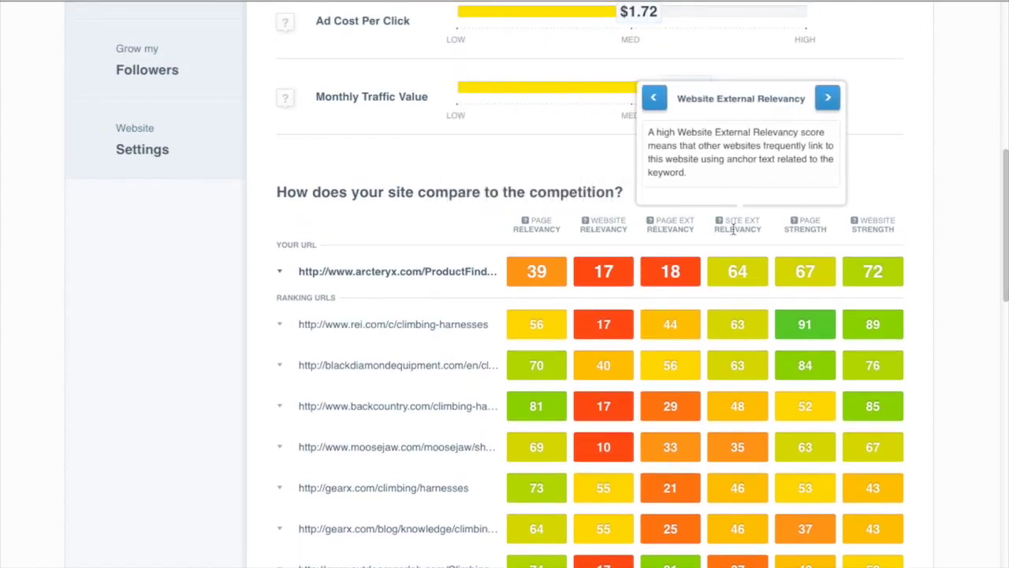
pyautogui.moveTo(787, 228)
pyautogui.moveTo(871, 230)
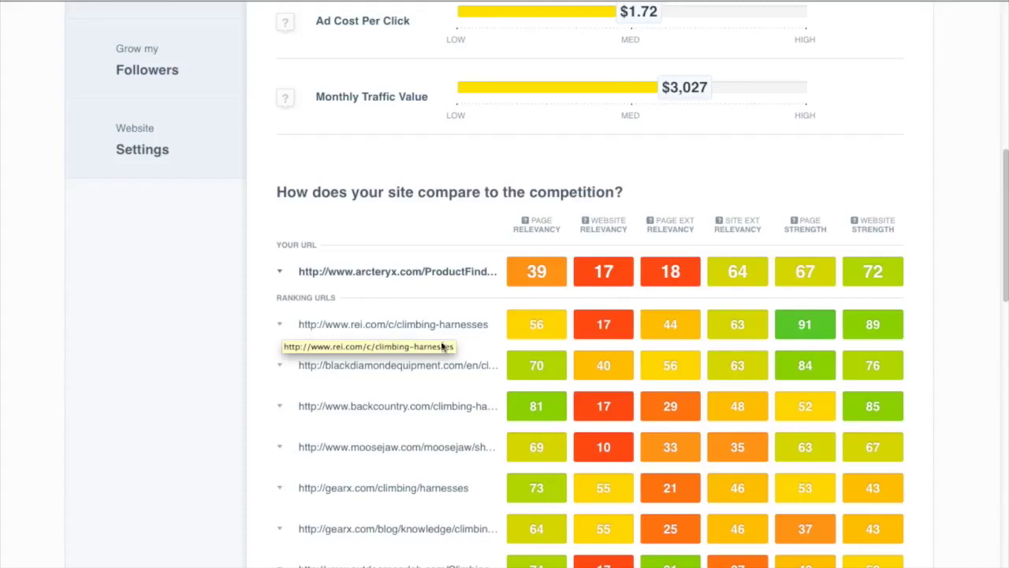
# Review the page strength and website strength details of the REI climbing-harnesses page, hiding each after reading.
pyautogui.click(824, 328)
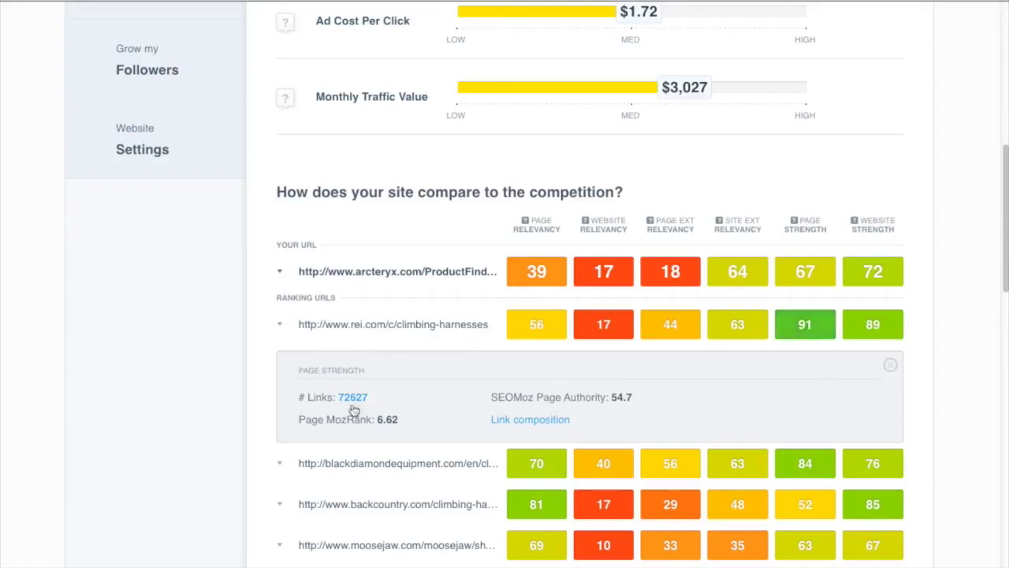
pyautogui.moveTo(372, 397); pyautogui.dragTo(302, 414)
pyautogui.click(329, 421)
pyautogui.moveTo(507, 400); pyautogui.dragTo(633, 396)
pyautogui.click(633, 398)
pyautogui.click(890, 365)
pyautogui.click(885, 323)
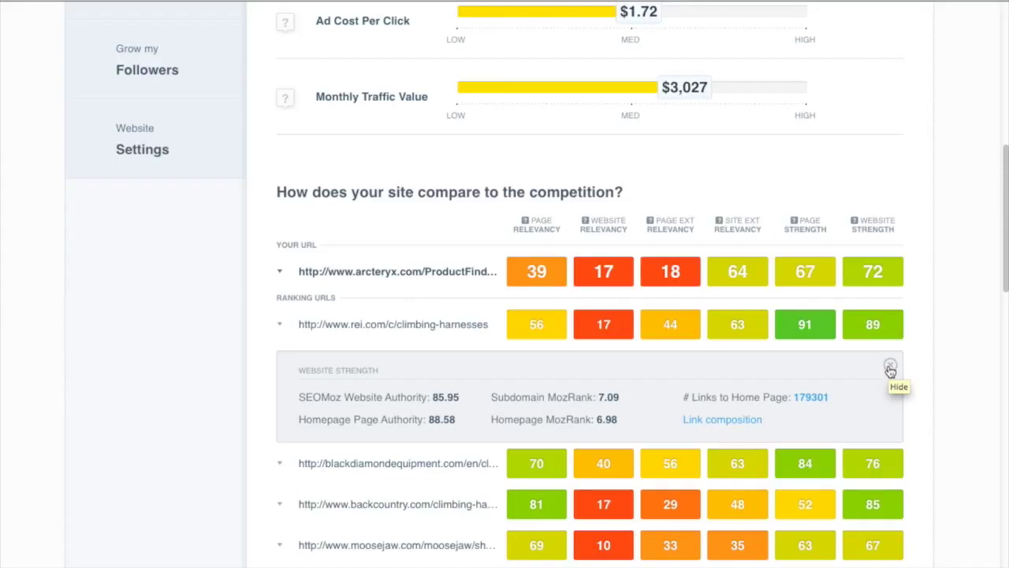
pyautogui.click(890, 369)
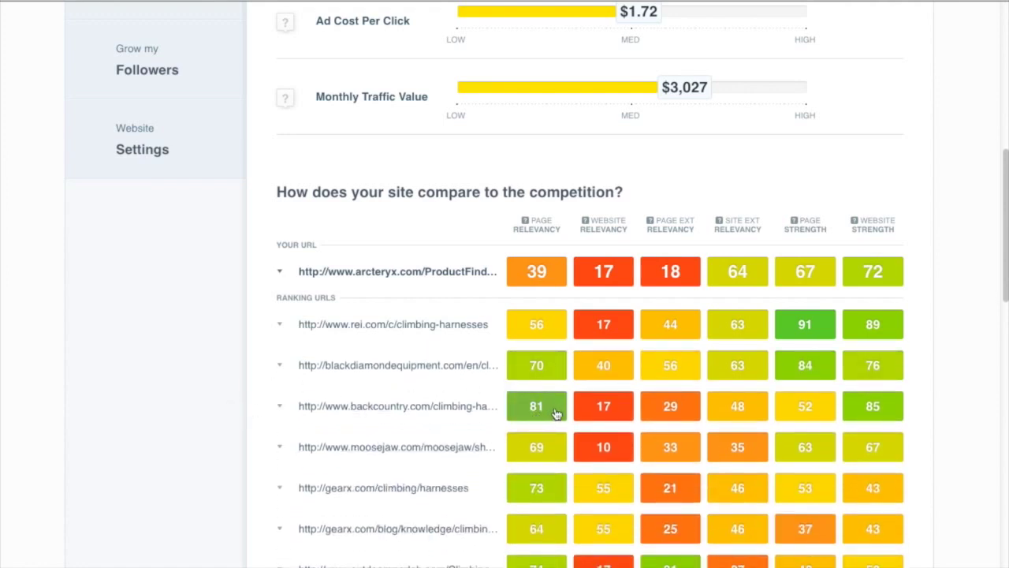
# Show the page relevancy details of the Backcountry and REI harness pages and look through each live page.
pyautogui.moveTo(557, 414)
pyautogui.click(556, 413)
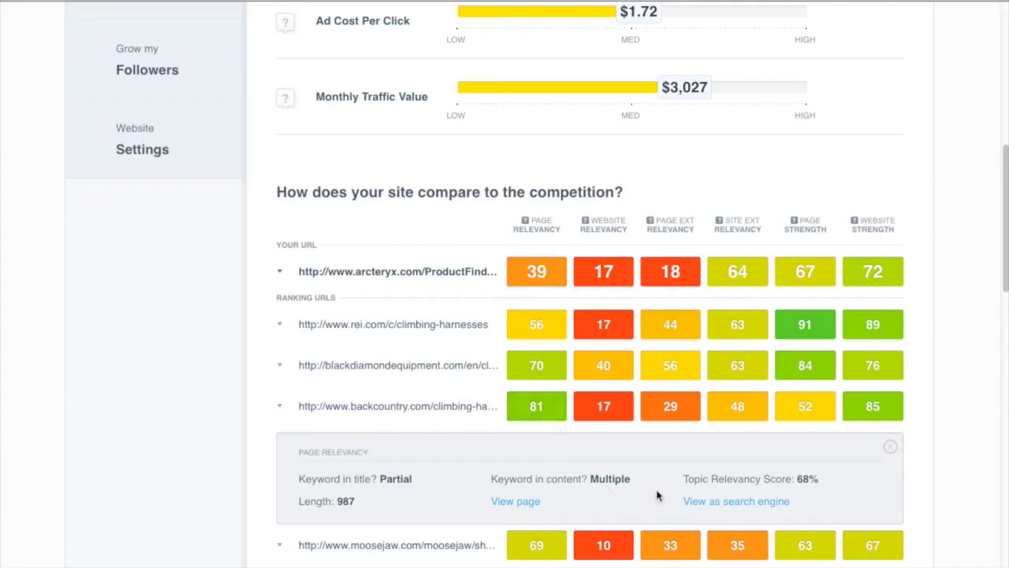
pyautogui.click(527, 502)
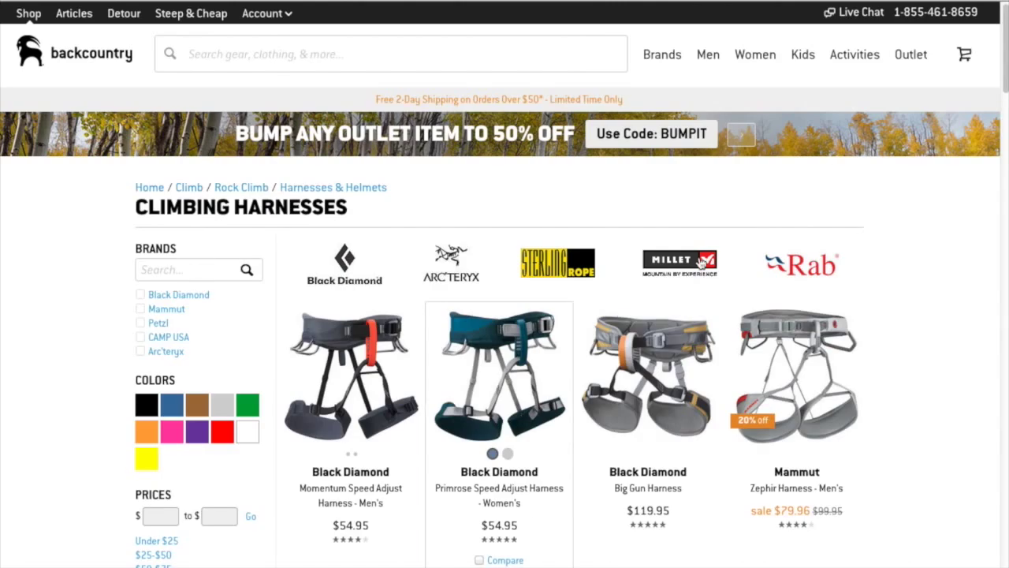
pyautogui.scroll(-2, 998, 89)
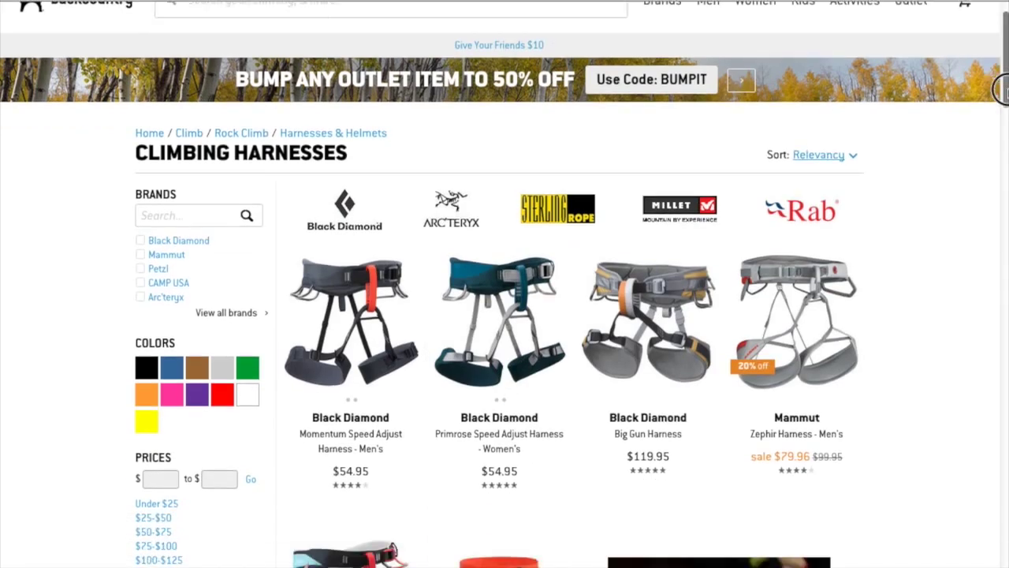
pyautogui.moveTo(1001, 104); pyautogui.dragTo(998, 563)
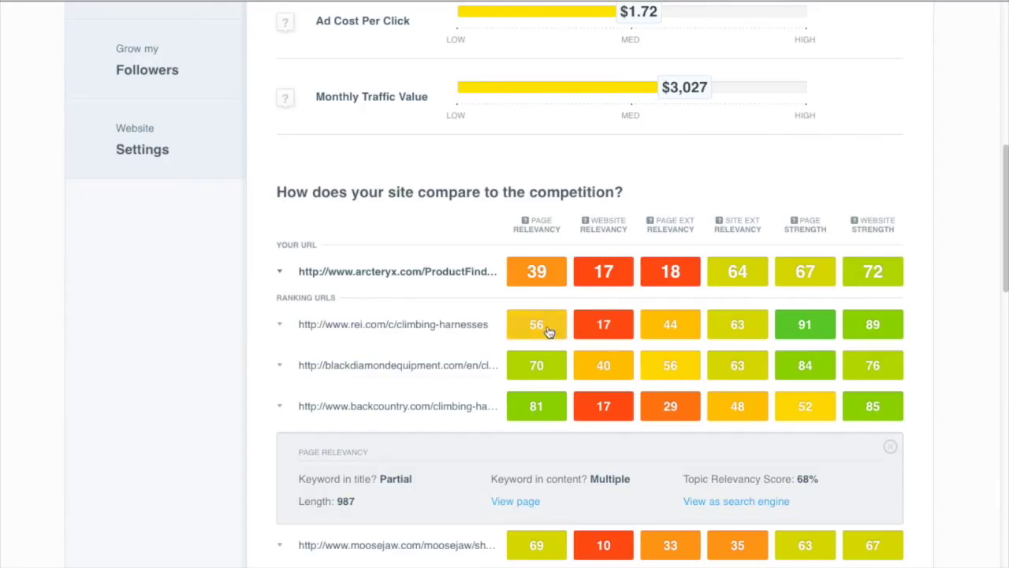
pyautogui.click(538, 330)
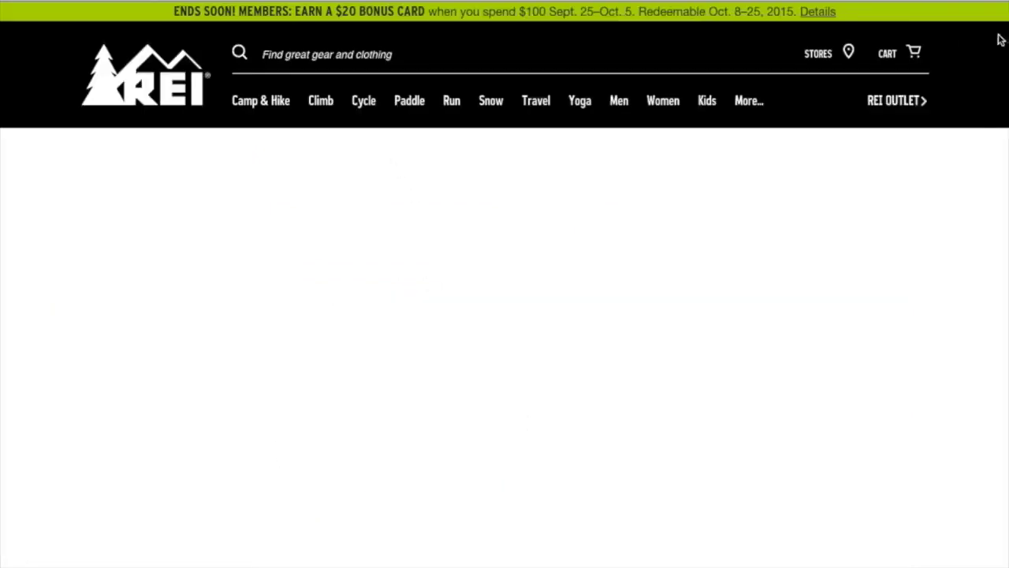
pyautogui.moveTo(1003, 39); pyautogui.dragTo(1003, 75)
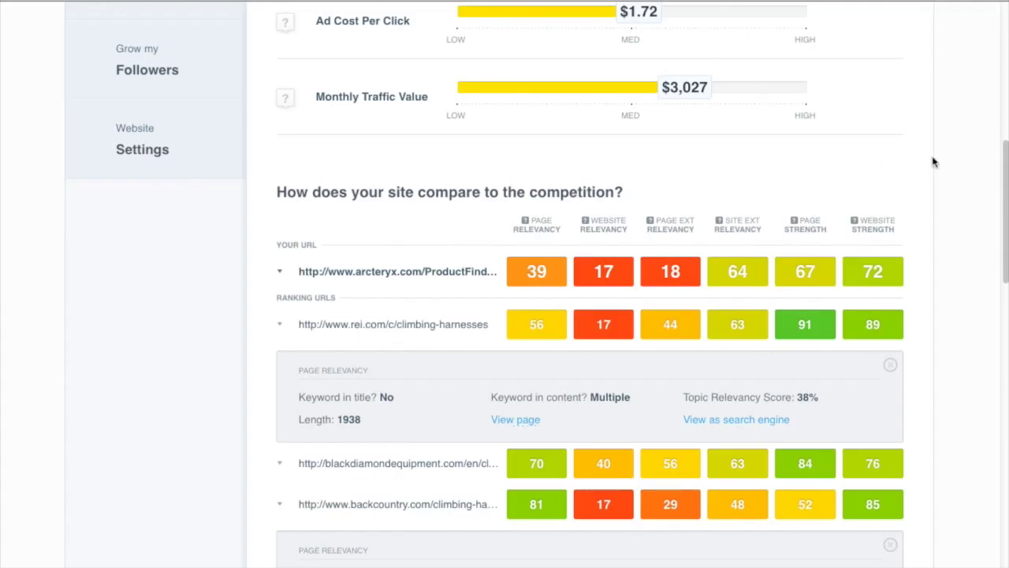
# View the Backcountry climbing-harnesses page as a search engine and examine its page information, main heading and product listing.
pyautogui.moveTo(1004, 234); pyautogui.dragTo(1005, 268)
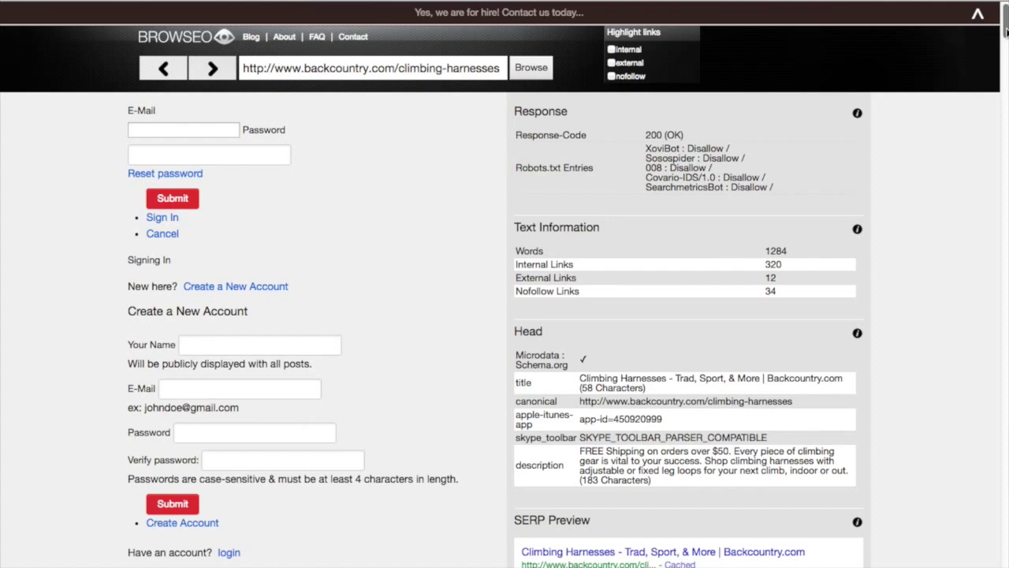
pyautogui.moveTo(1005, 32); pyautogui.dragTo(987, 124)
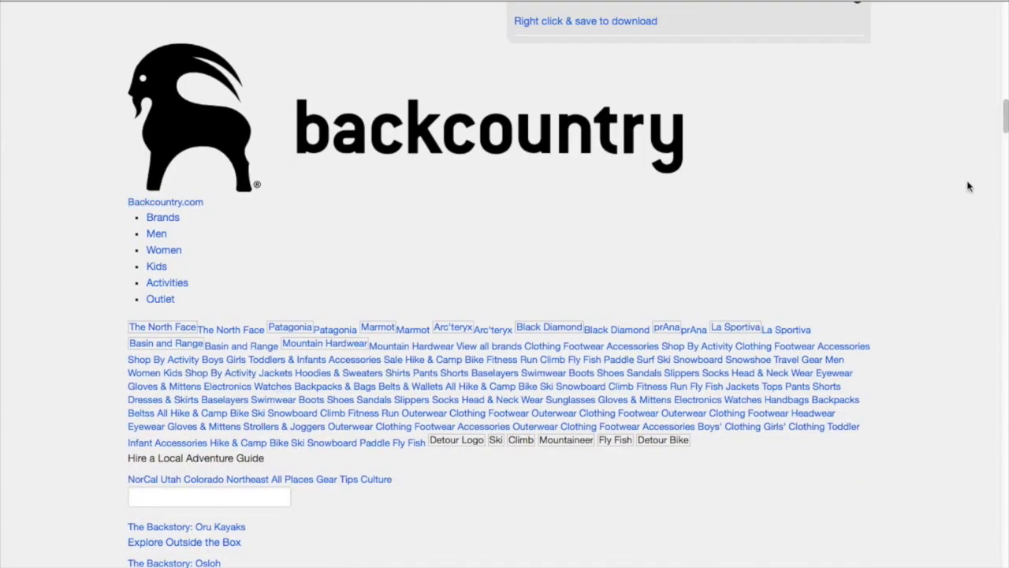
pyautogui.moveTo(1002, 126); pyautogui.dragTo(1005, 170)
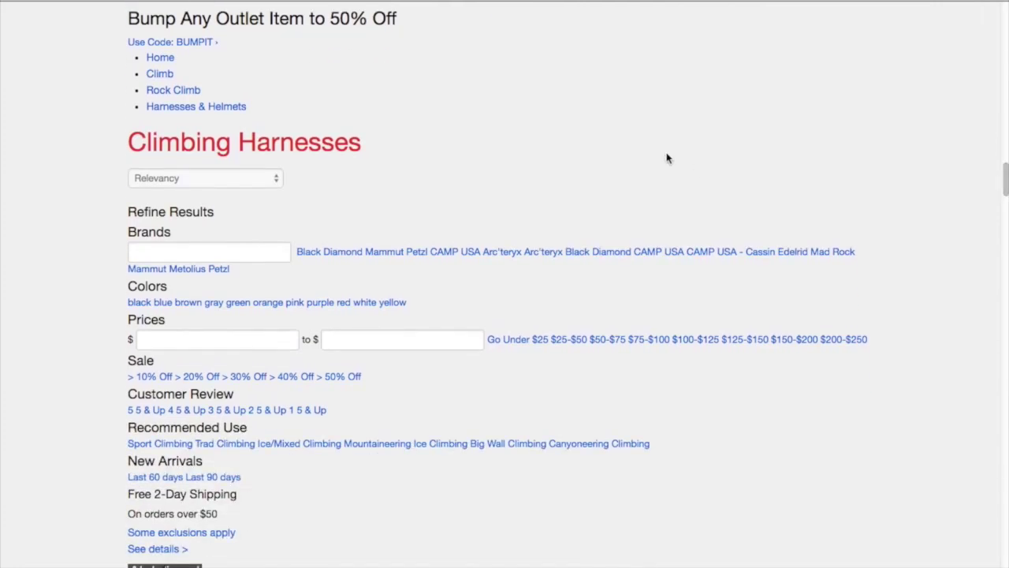
pyautogui.moveTo(142, 138); pyautogui.dragTo(356, 140)
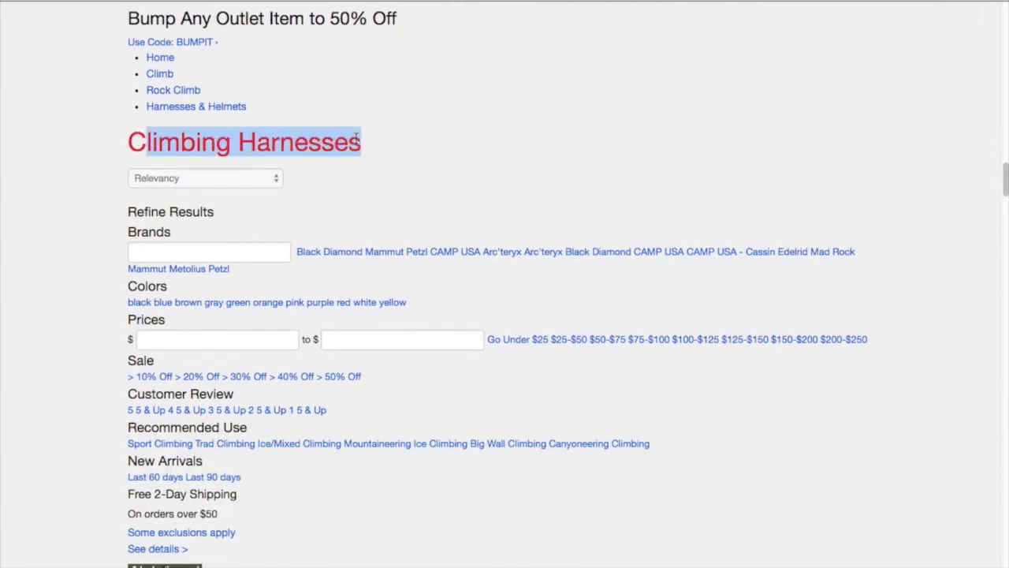
pyautogui.click(357, 140)
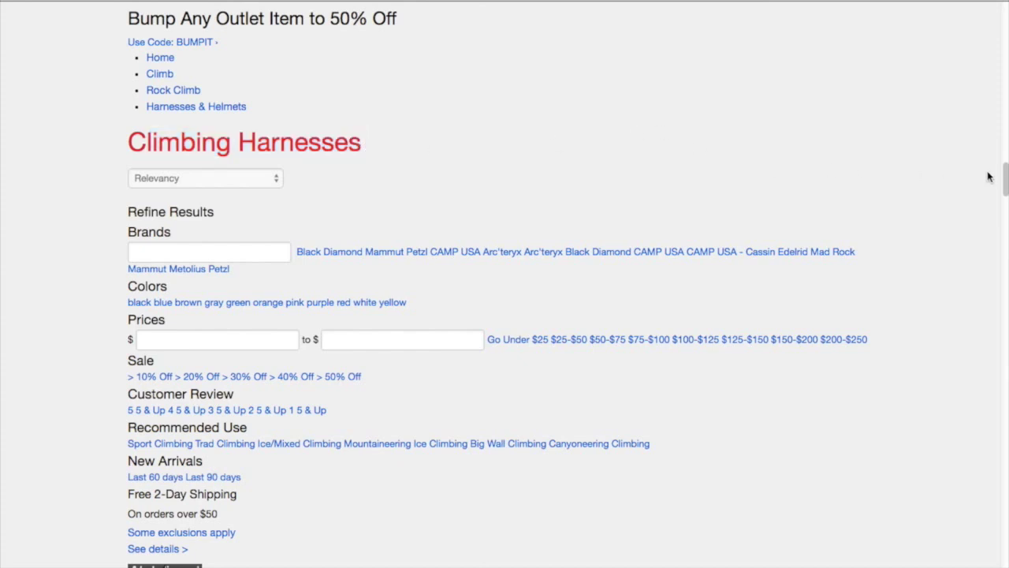
pyautogui.moveTo(1002, 181); pyautogui.dragTo(1005, 220)
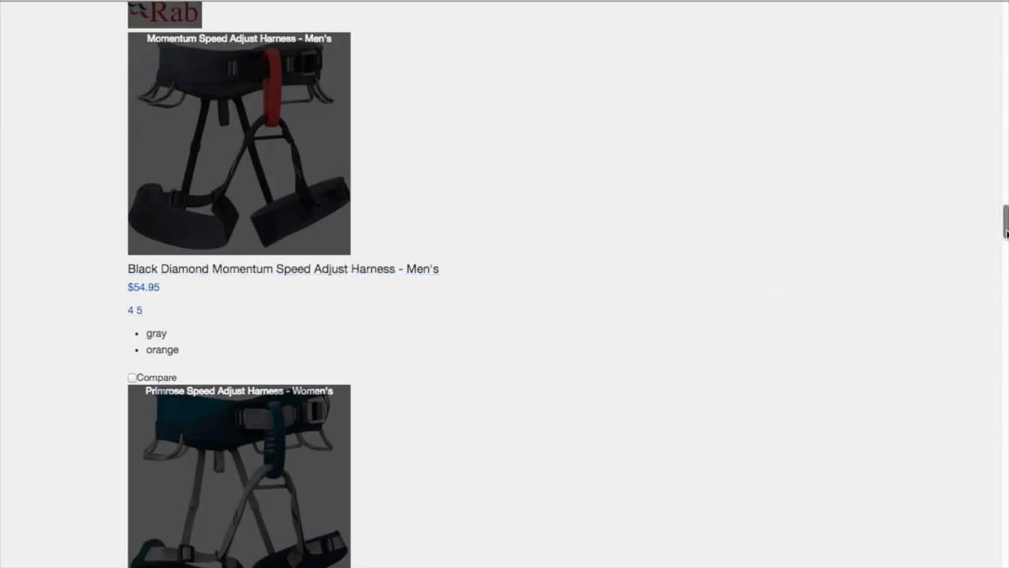
# Find the "How to Buy a Climbing Harness" guide in the Backcountry search-engine view and read its heading and sections.
pyautogui.moveTo(1006, 232); pyautogui.dragTo(1002, 456)
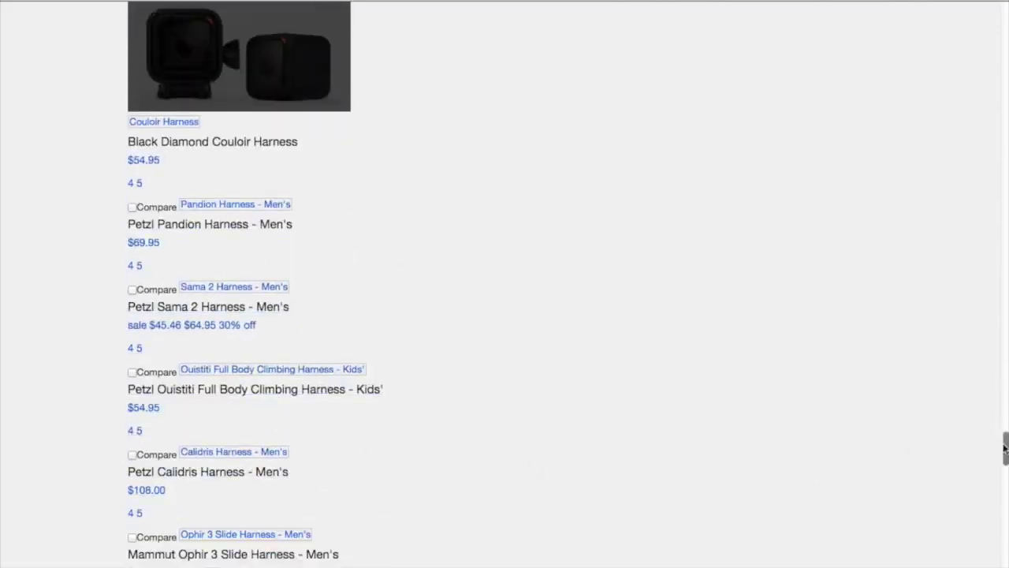
pyautogui.moveTo(1004, 448); pyautogui.dragTo(1003, 564)
pyautogui.scroll(-3, 798, 469)
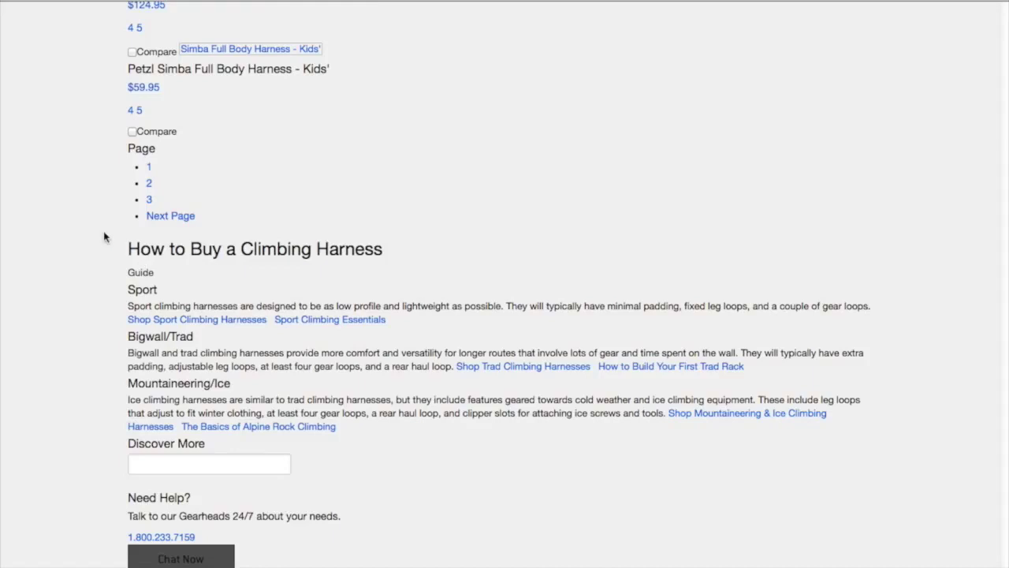
pyautogui.moveTo(128, 244); pyautogui.dragTo(405, 253)
pyautogui.click(405, 253)
pyautogui.moveTo(126, 290); pyautogui.dragTo(391, 362)
pyautogui.click(392, 362)
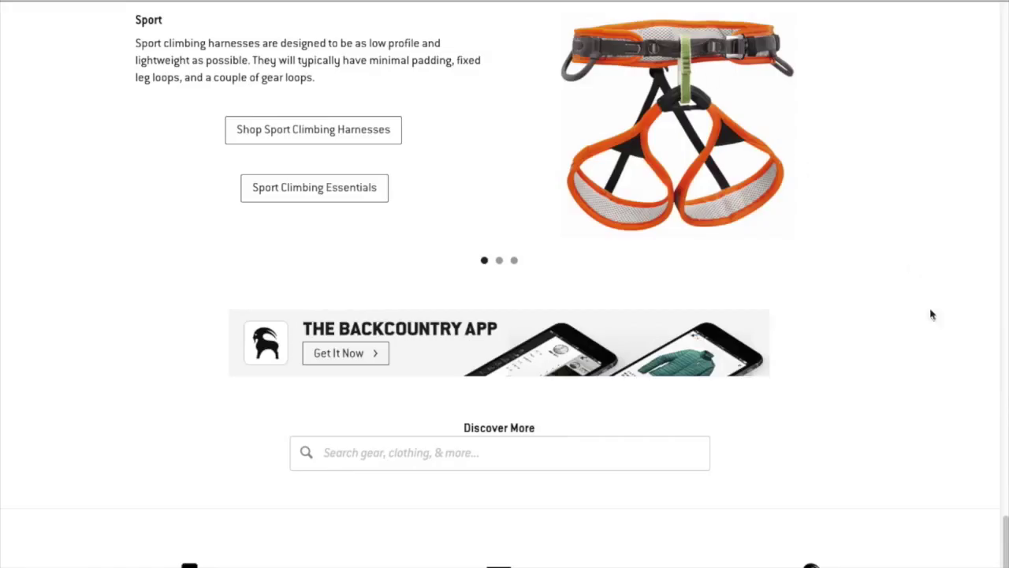
# Browse the Bigwall/Trad, Mountaineering/Ice and Sport slides of the harness buying guide on the live Backcountry page.
pyautogui.moveTo(1006, 544); pyautogui.dragTo(932, 394)
pyautogui.click(499, 472)
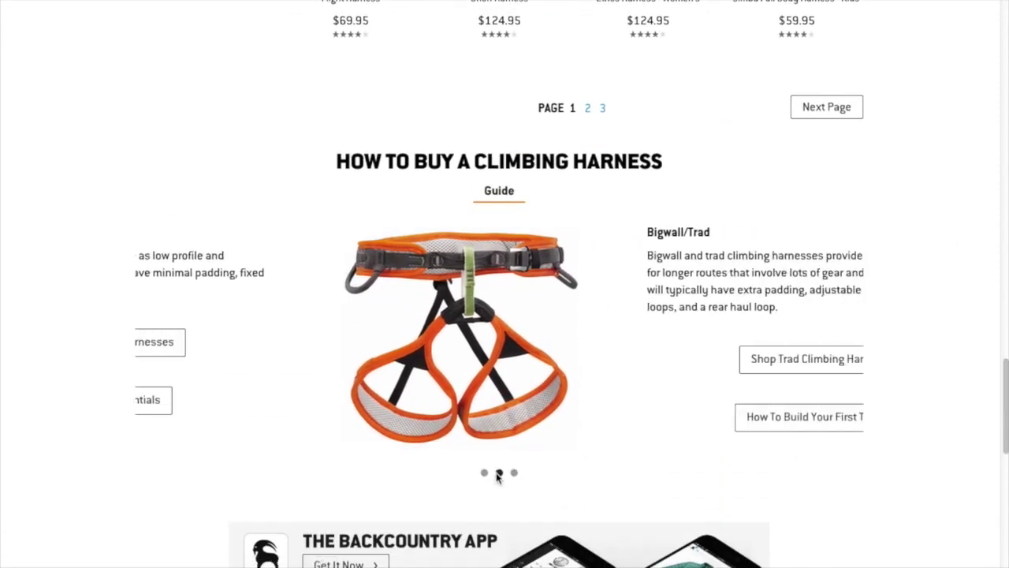
pyautogui.click(514, 474)
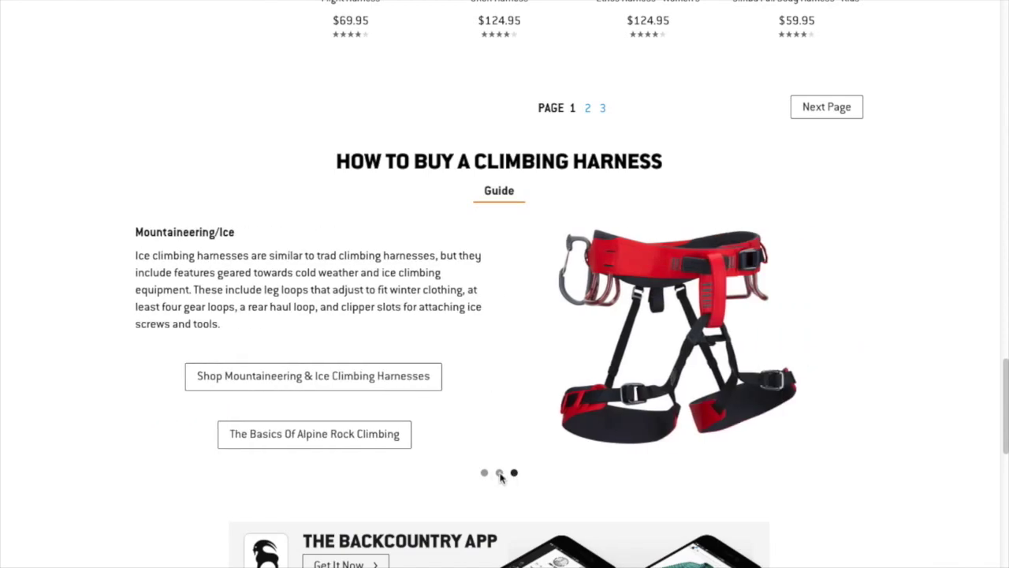
pyautogui.click(484, 473)
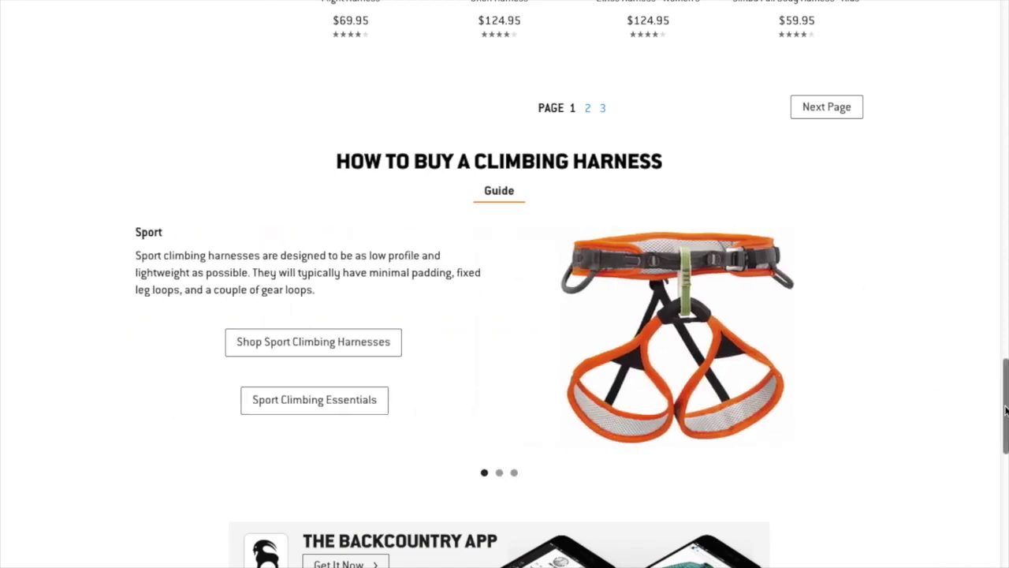
pyautogui.moveTo(1006, 410); pyautogui.dragTo(998, 4)
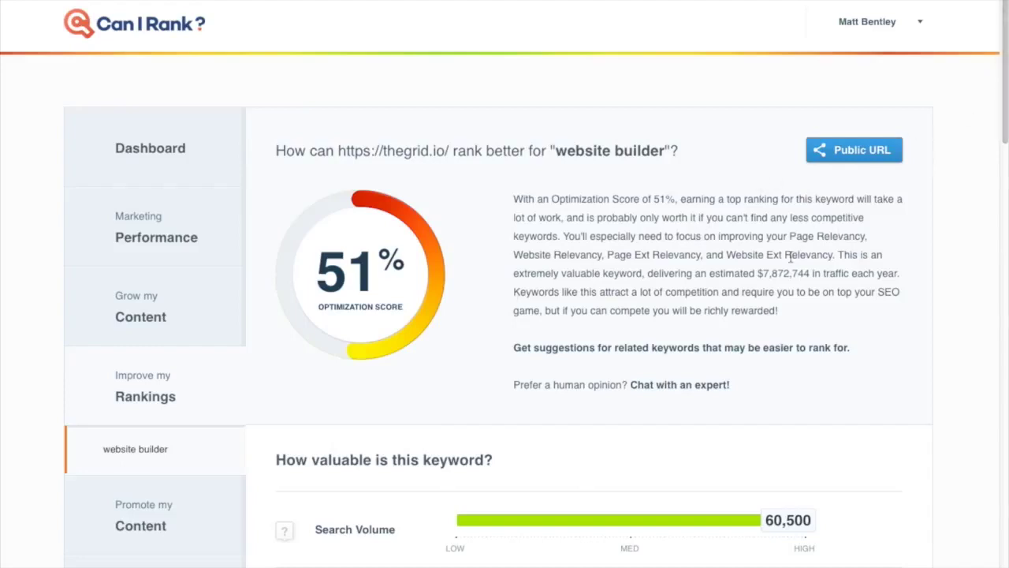
# Examine the estimated yearly traffic value and keyword value metrics in the "website builder" report for thegrid.io.
pyautogui.moveTo(758, 273); pyautogui.dragTo(812, 273)
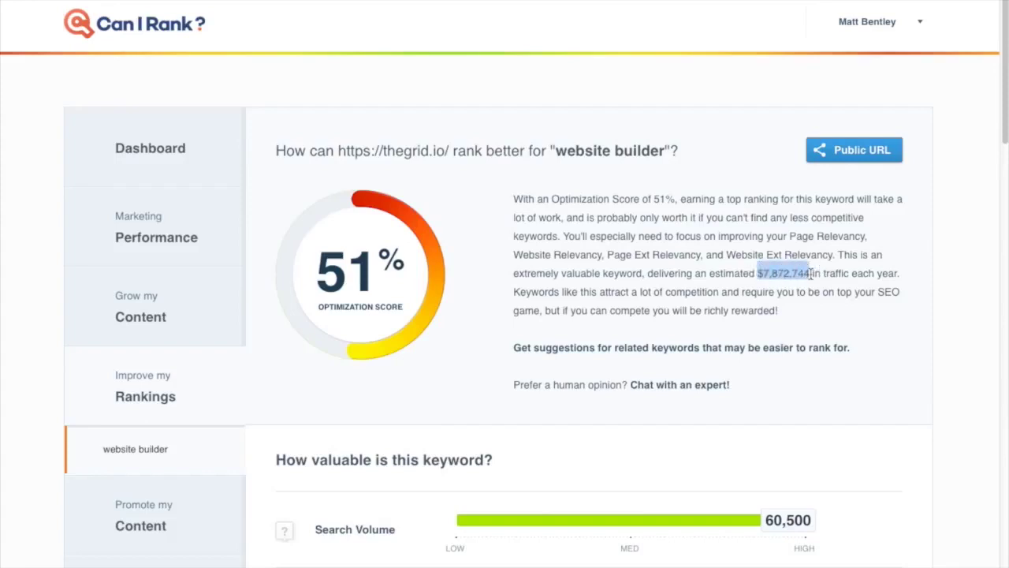
pyautogui.click(812, 273)
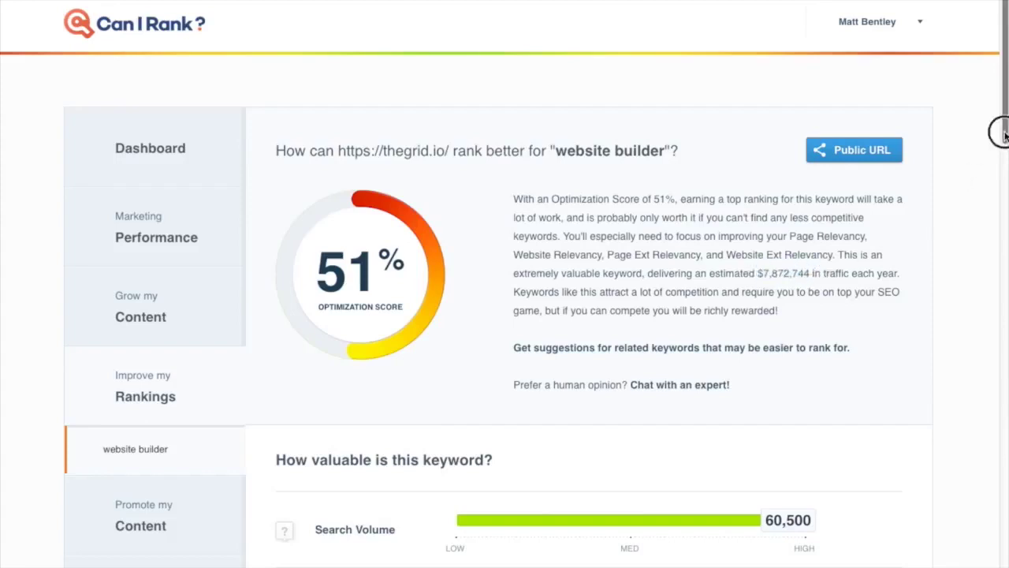
pyautogui.scroll(-4, 1000, 150)
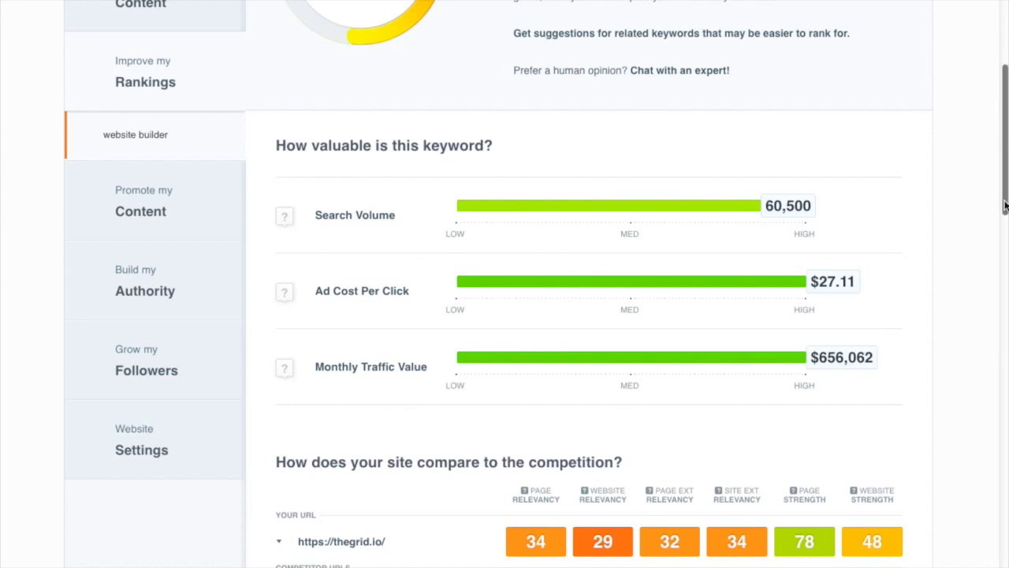
# Compare thegrid.io's relevancy and strength scores with the competitor and ranking URLs for "website builder".
pyautogui.moveTo(1005, 205); pyautogui.dragTo(1005, 272)
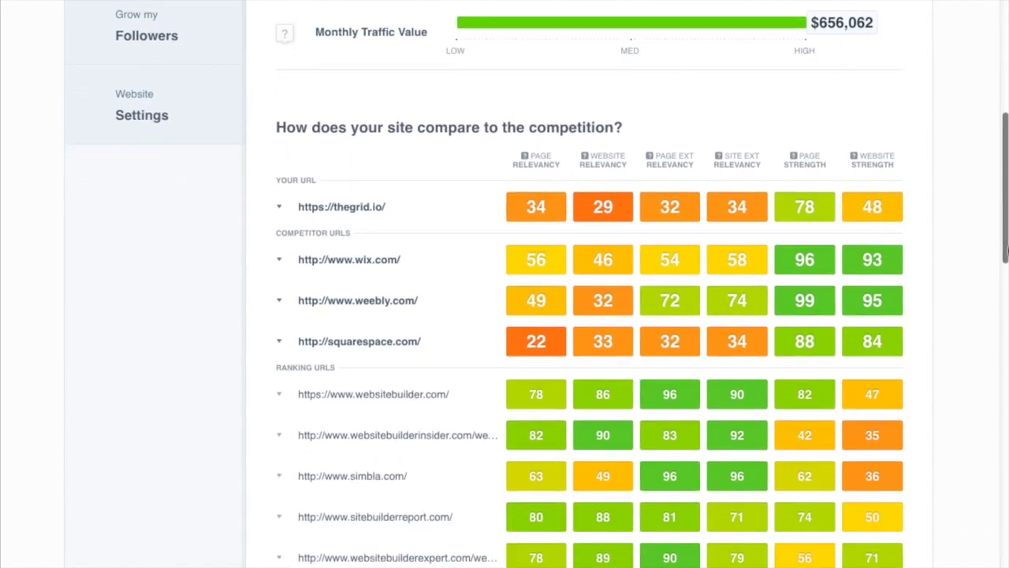
pyautogui.moveTo(1005, 251); pyautogui.dragTo(1005, 271)
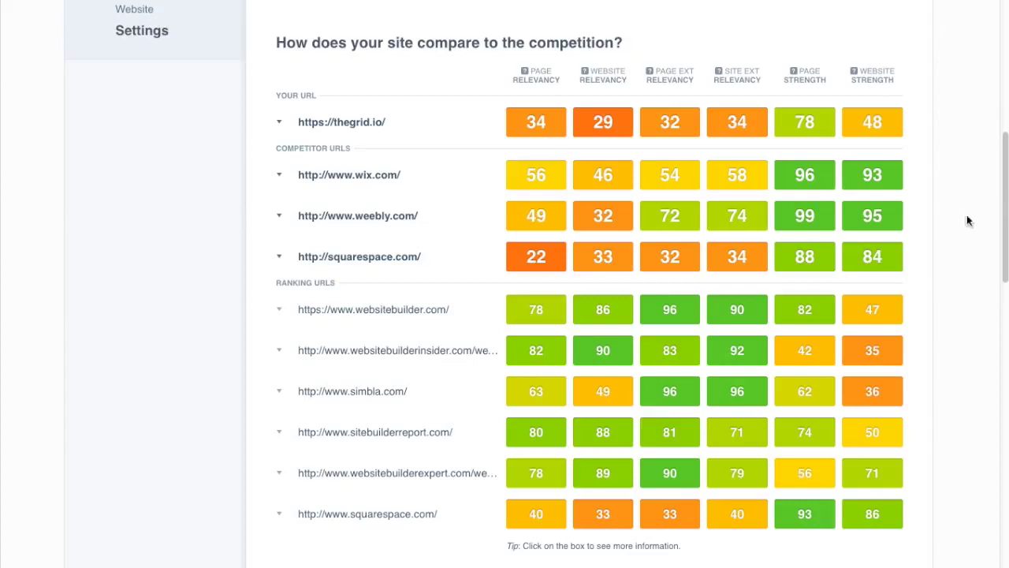
pyautogui.moveTo(1007, 221); pyautogui.dragTo(1006, 211)
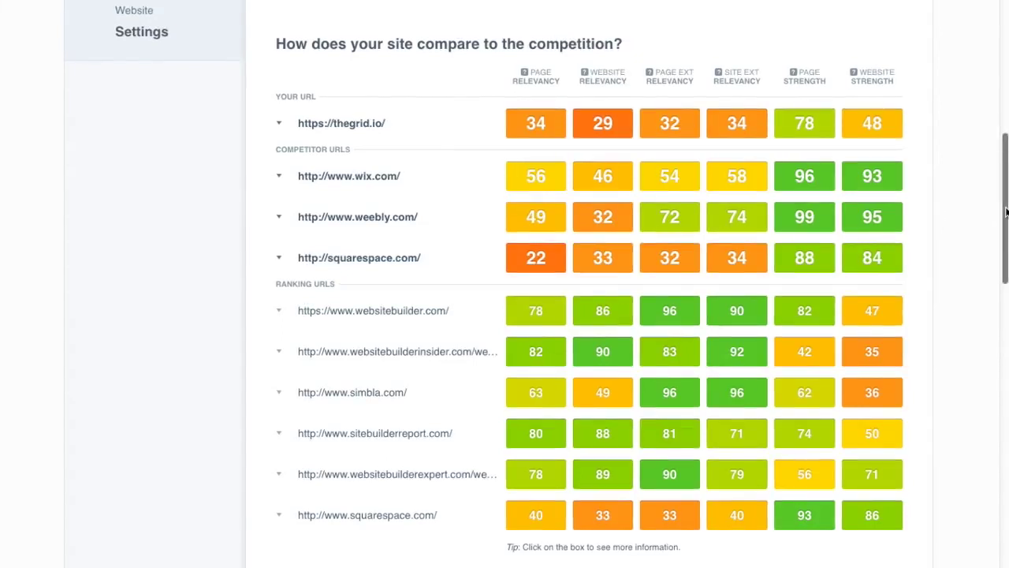
pyautogui.click(1006, 210)
# Show the website relevancy and page external relevancy details of the ranking site websitebuilder.com.
pyautogui.moveTo(1001, 209); pyautogui.dragTo(1003, 261)
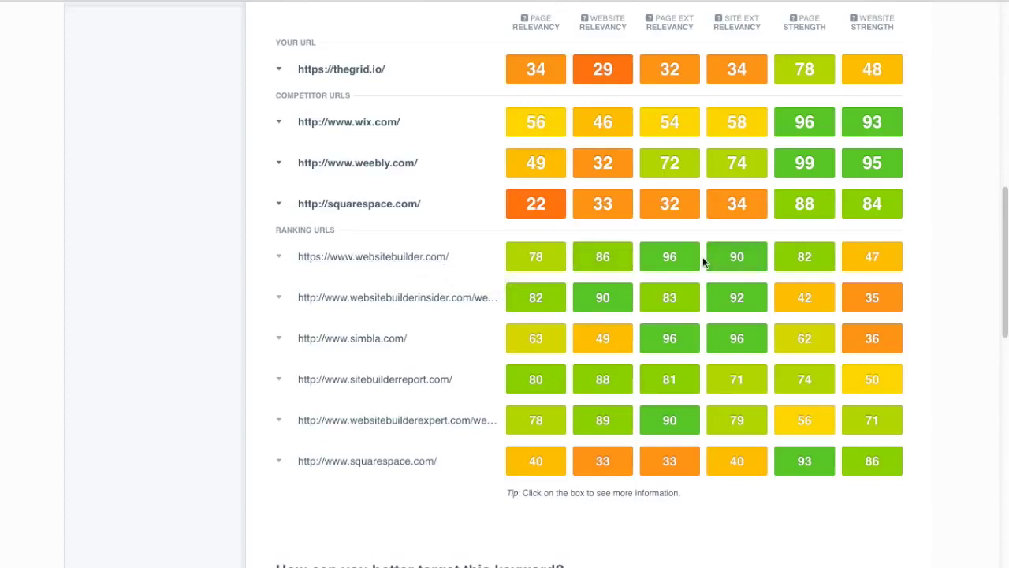
pyautogui.click(607, 260)
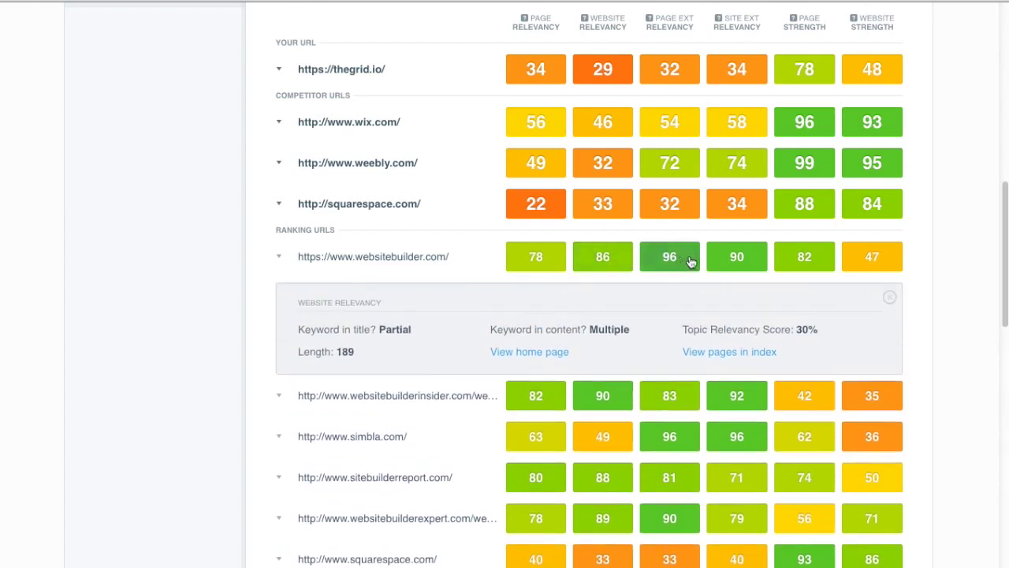
pyautogui.click(689, 260)
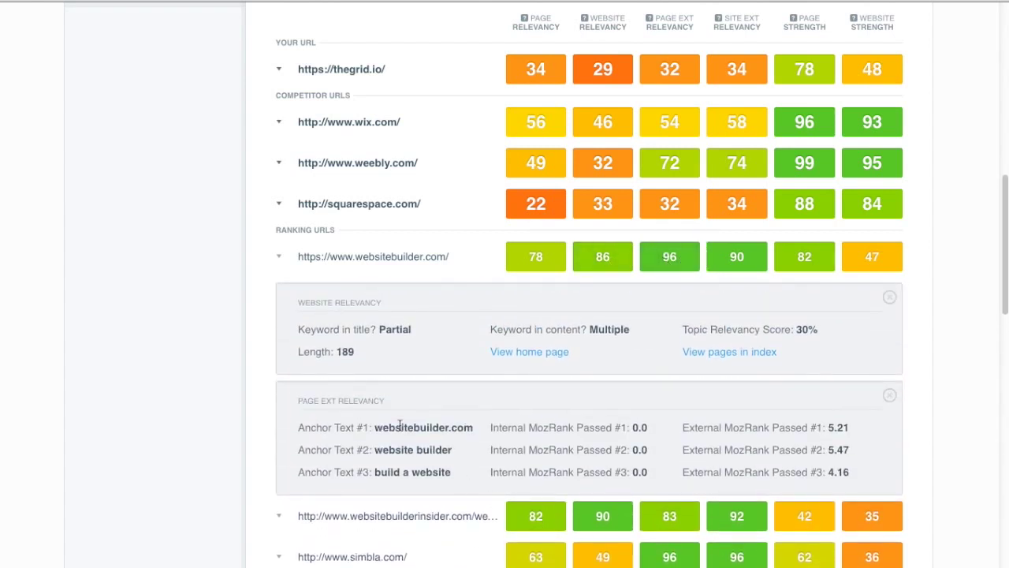
# Check the site external relevancy details of websitebuilder.com, and close all of that URL's detail sections.
pyautogui.click(734, 264)
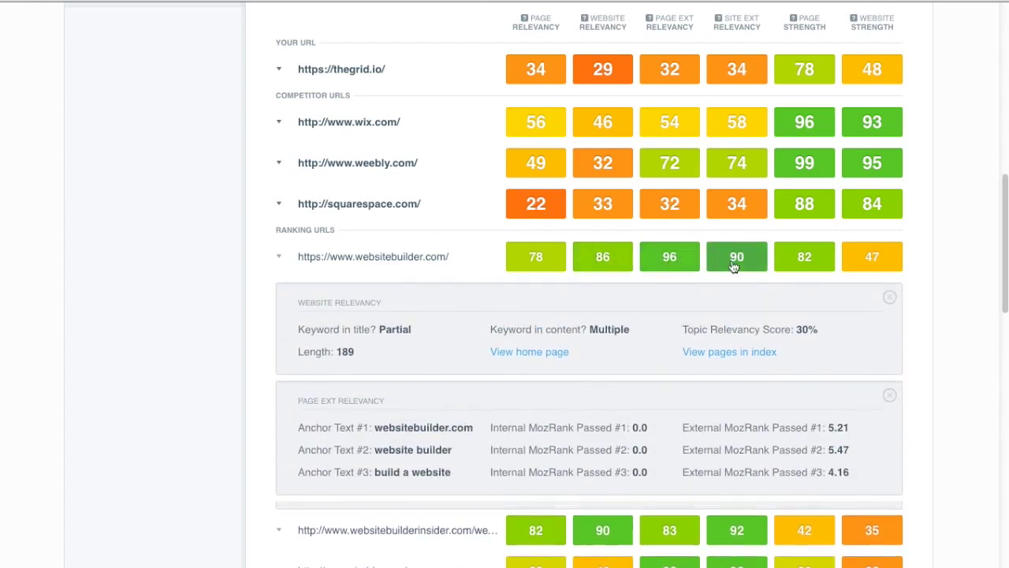
pyautogui.click(892, 395)
pyautogui.click(894, 396)
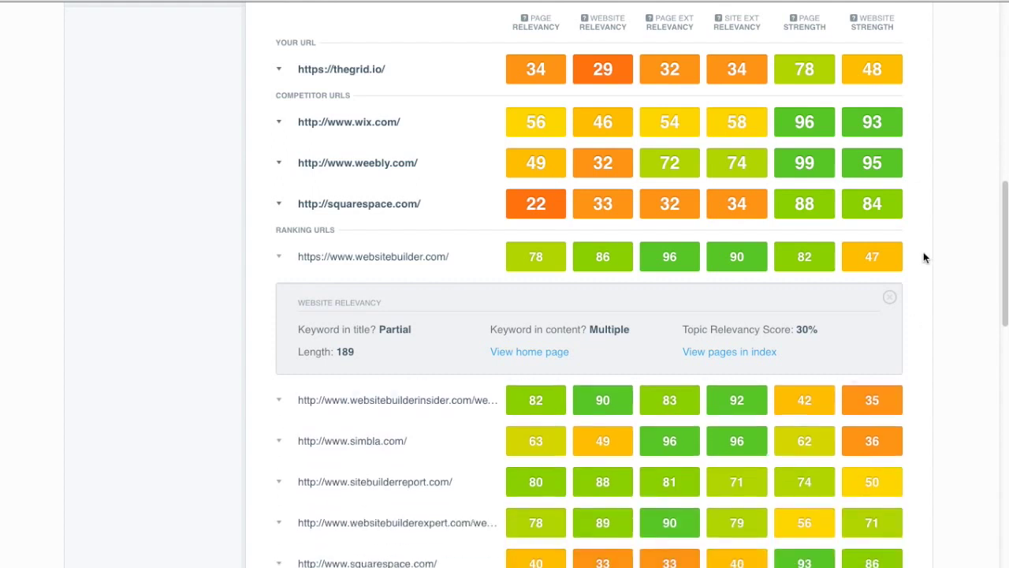
pyautogui.click(891, 298)
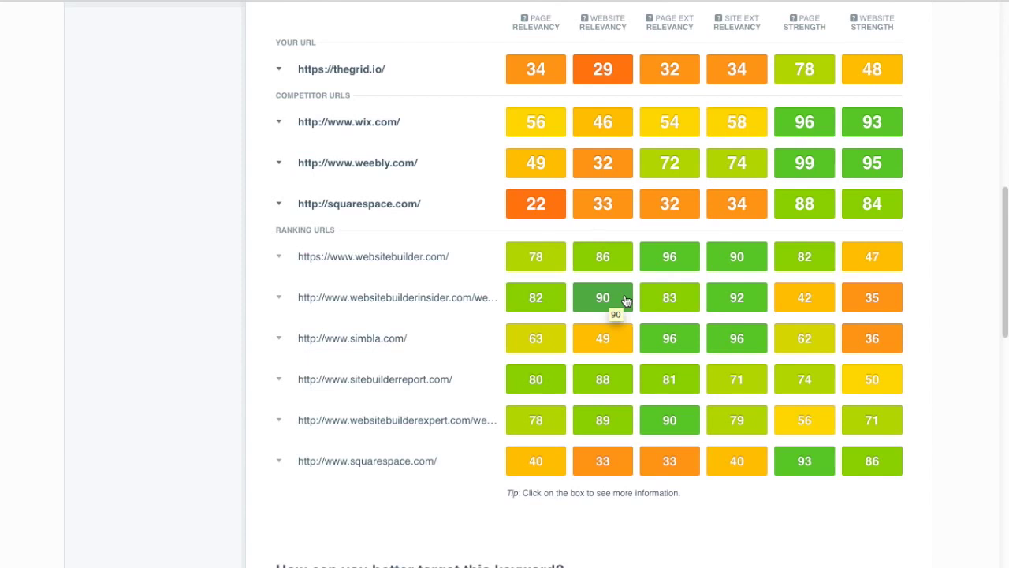
# Review the site external relevancy and website strength details of websitebuilderinsider.com, including its links to the home page, closing each after viewing.
pyautogui.click(734, 300)
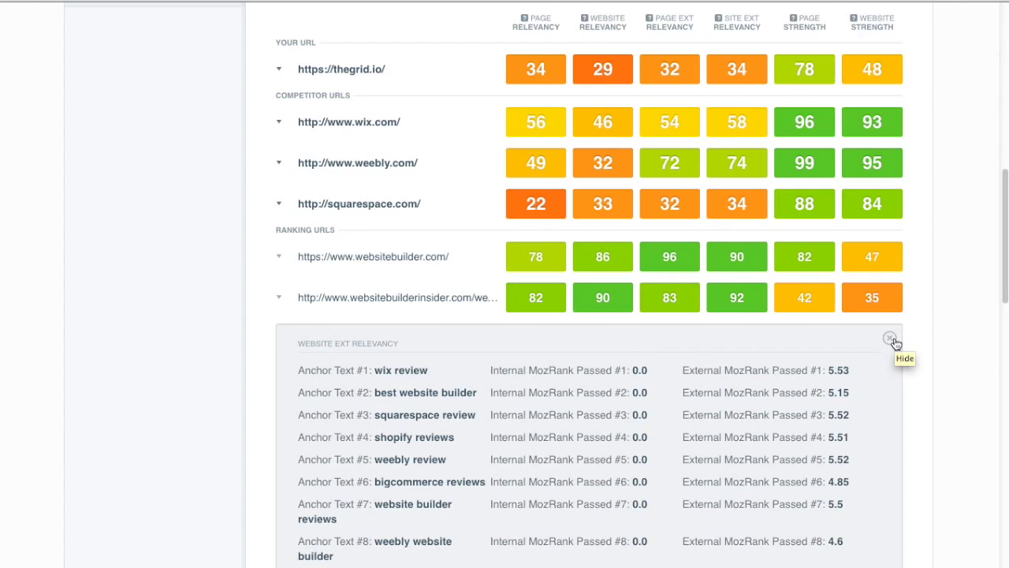
pyautogui.click(892, 339)
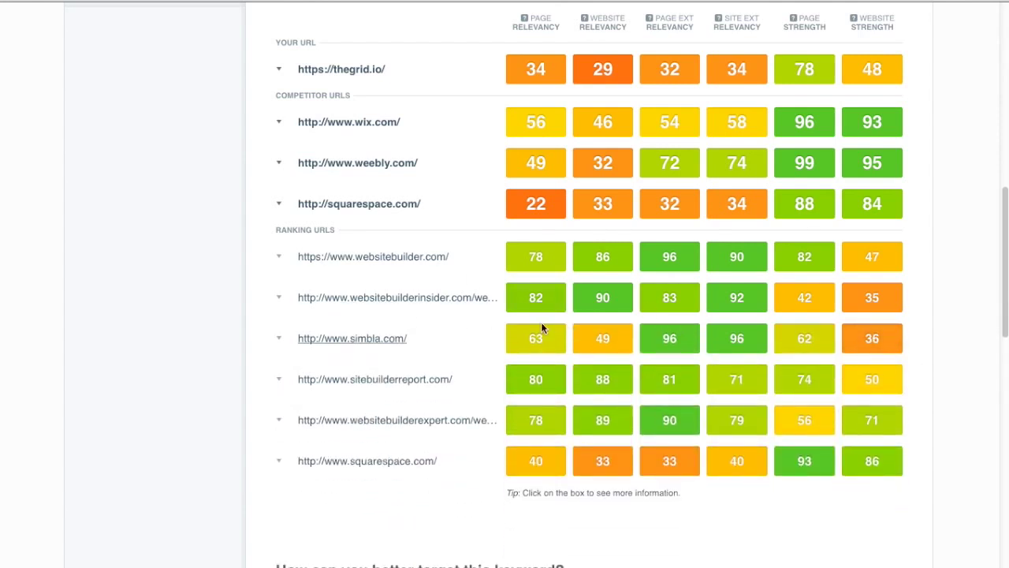
pyautogui.click(879, 304)
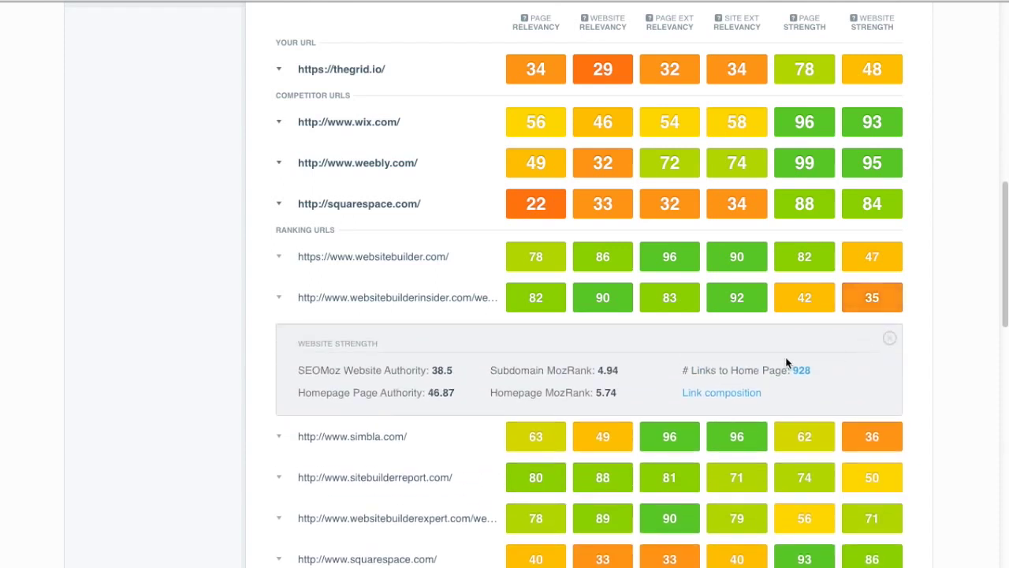
pyautogui.moveTo(757, 370); pyautogui.dragTo(816, 374)
pyautogui.click(817, 374)
pyautogui.click(889, 341)
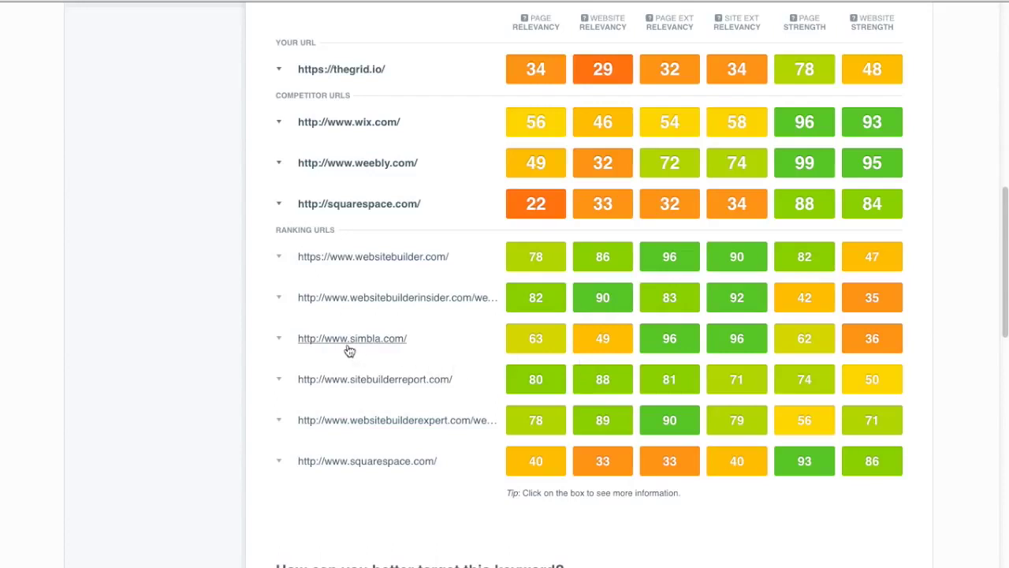
# Show the page relevancy, page external relevancy and site external relevancy details of the ranking site simbla.com.
pyautogui.click(550, 347)
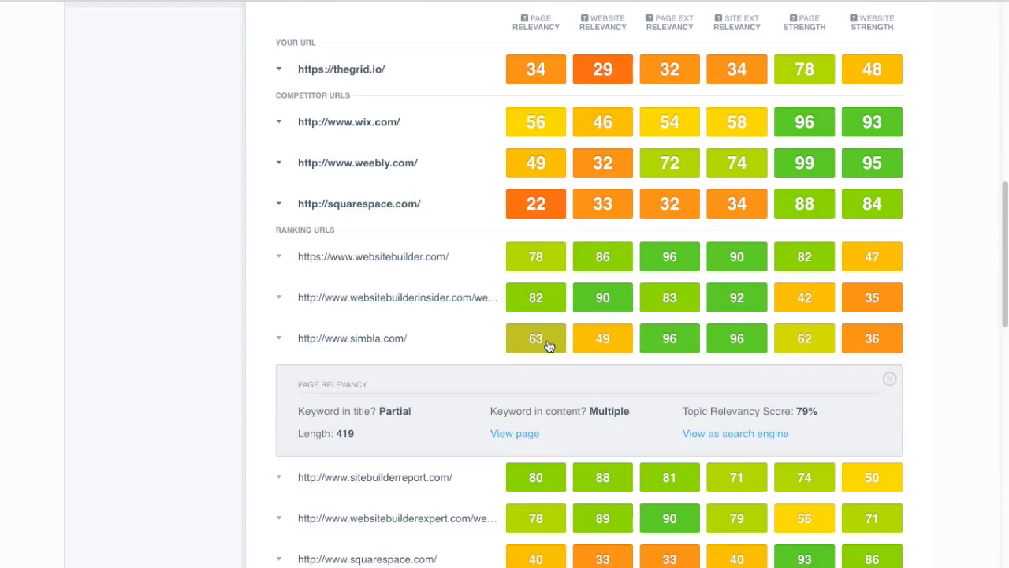
pyautogui.click(676, 349)
pyautogui.click(729, 344)
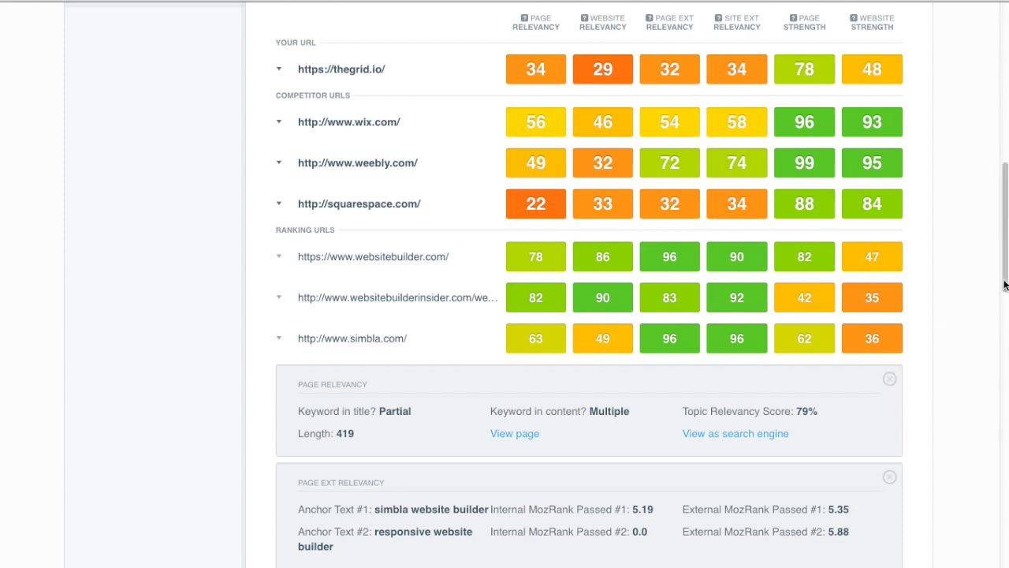
# Examine simbla.com's website external relevancy anchor texts, highlighting "simbla website builder", "how to create a website" and "responsive website builder".
pyautogui.moveTo(1005, 286); pyautogui.dragTo(1006, 345)
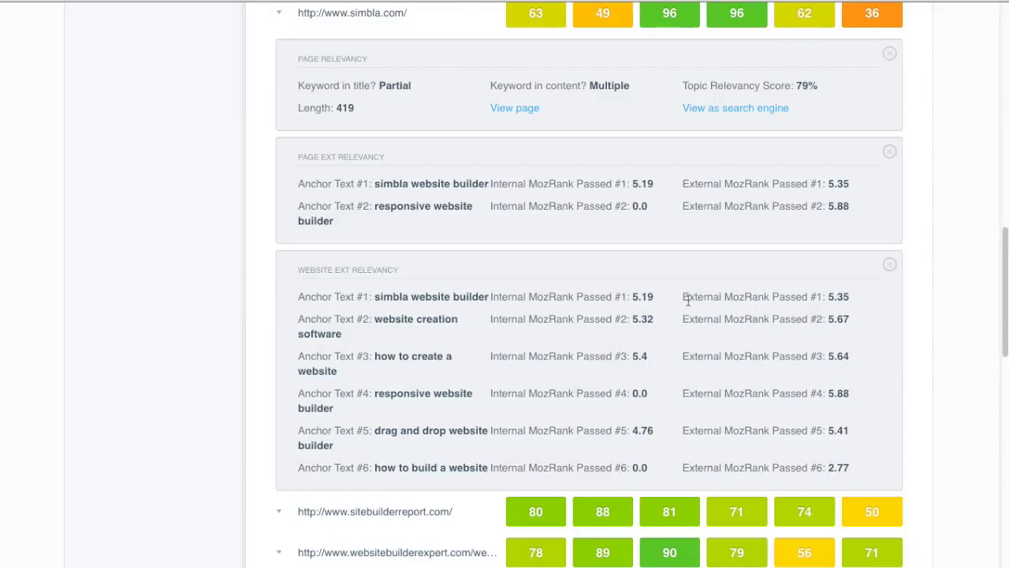
pyautogui.moveTo(372, 297); pyautogui.dragTo(490, 295)
pyautogui.click(491, 295)
pyautogui.moveTo(398, 372); pyautogui.dragTo(373, 342)
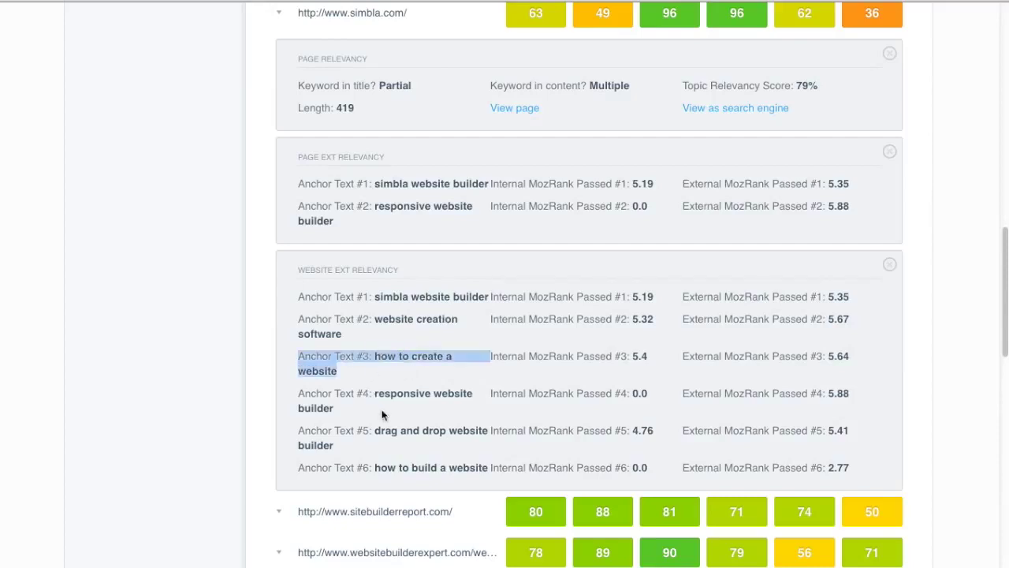
pyautogui.moveTo(384, 413); pyautogui.dragTo(380, 392)
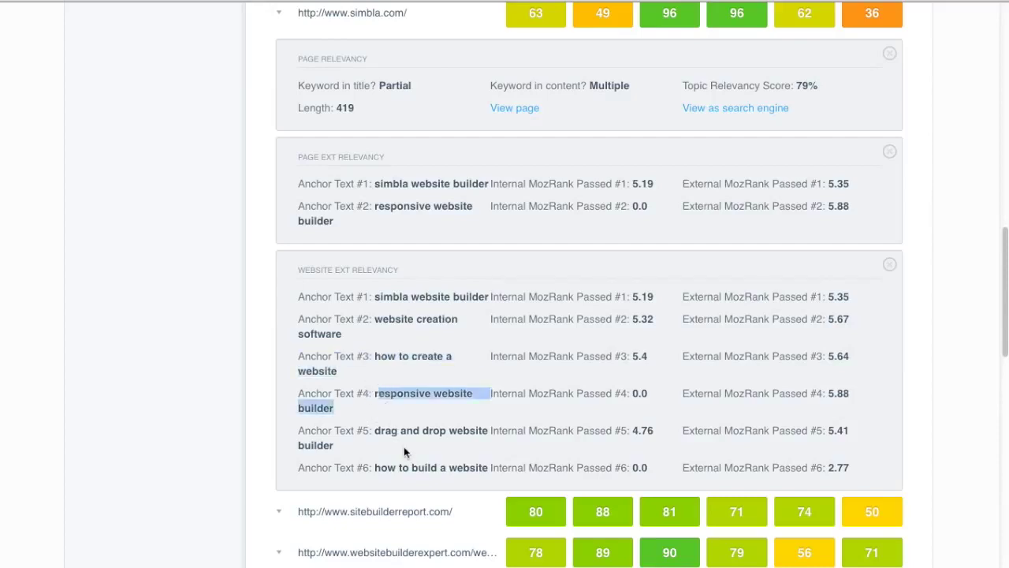